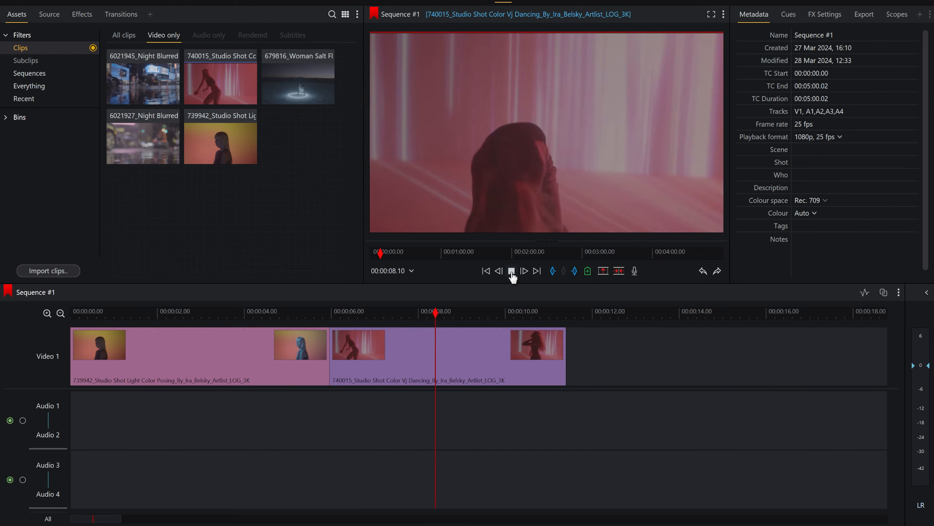
Stop playback and return the playhead to the start of the sequence
click(511, 271)
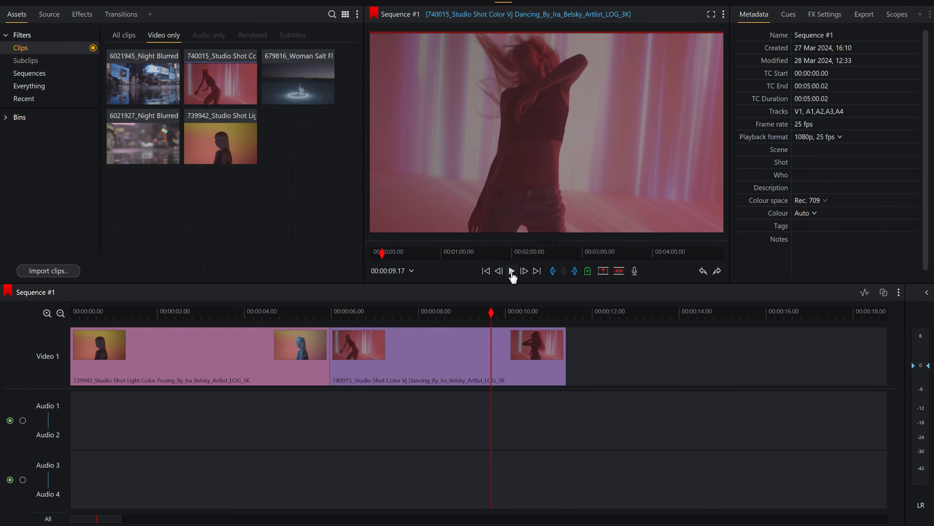
drag(490, 312, 72, 316)
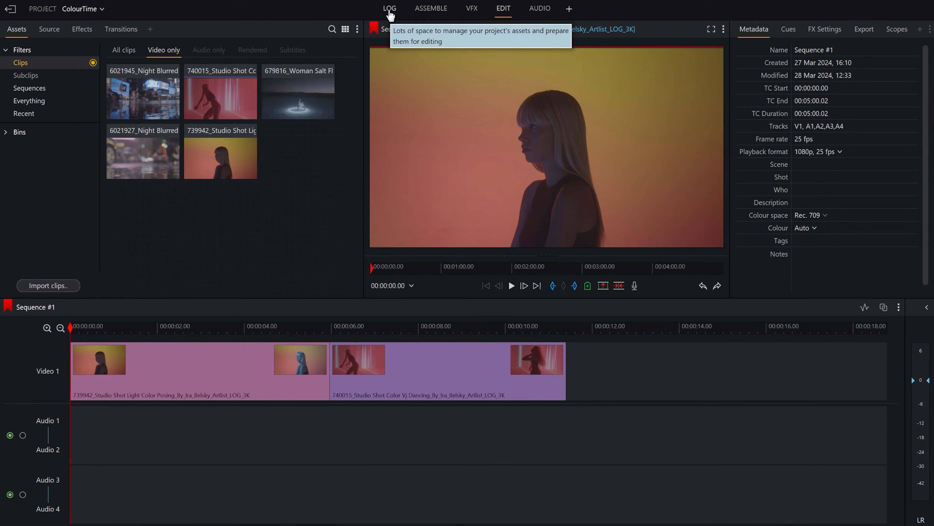
In the logging workspace, assign the ARRI Wide Gamut V3 LogC (EI160) LUT to the 740015_Studio Shot Color Vj Dancing clip
click(390, 8)
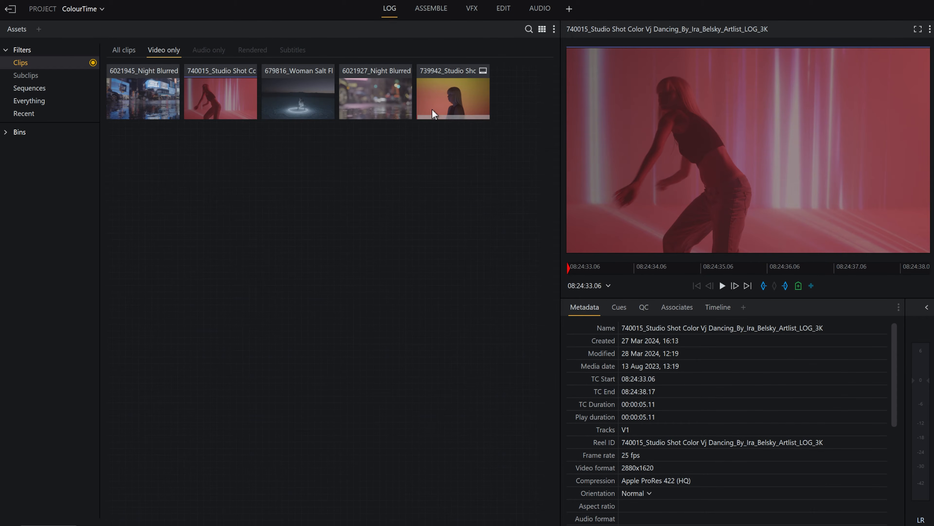
click(218, 97)
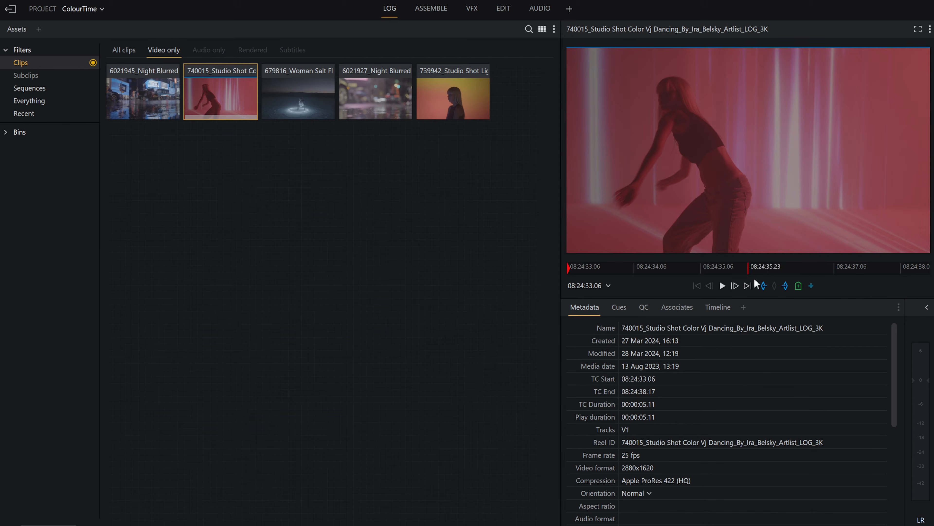
drag(895, 336, 887, 440)
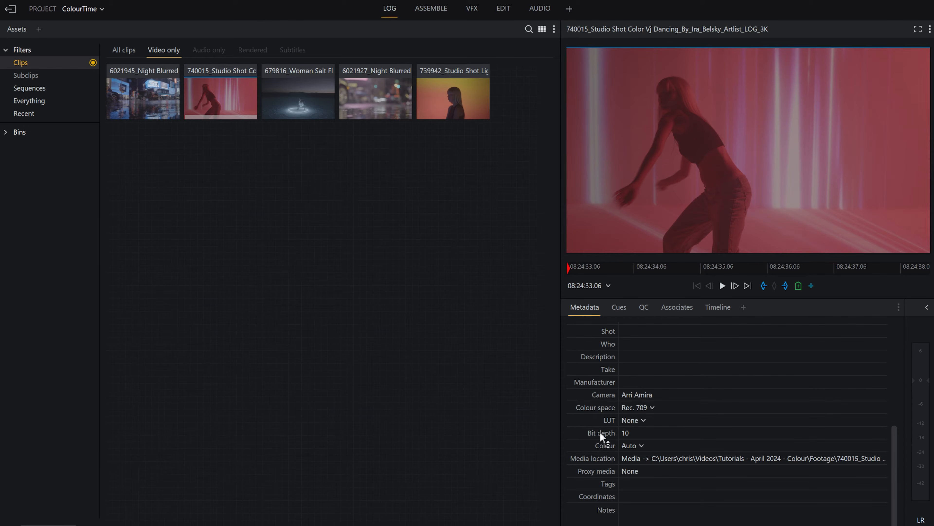
click(641, 424)
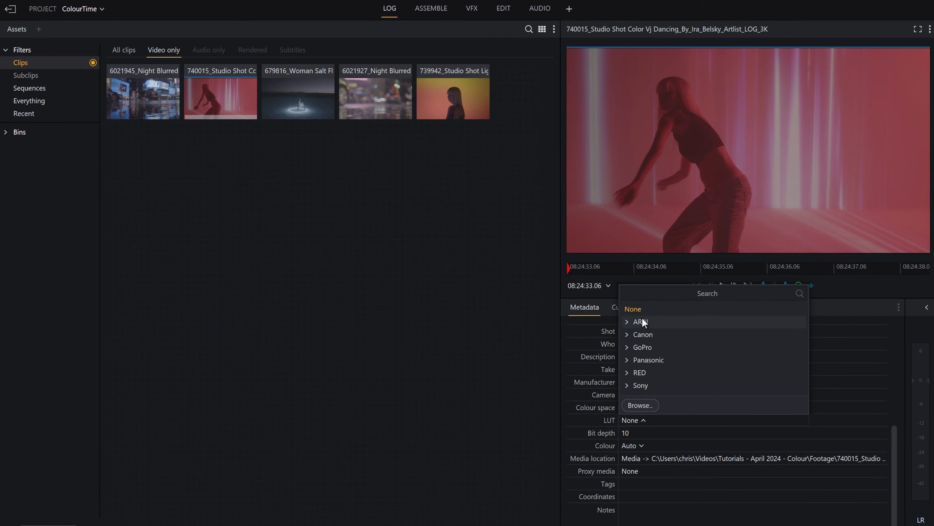
click(628, 326)
mouse_move(788, 194)
mouse_down()
mouse_move(802, 213)
mouse_move(808, 358)
mouse_move(787, 211)
mouse_up()
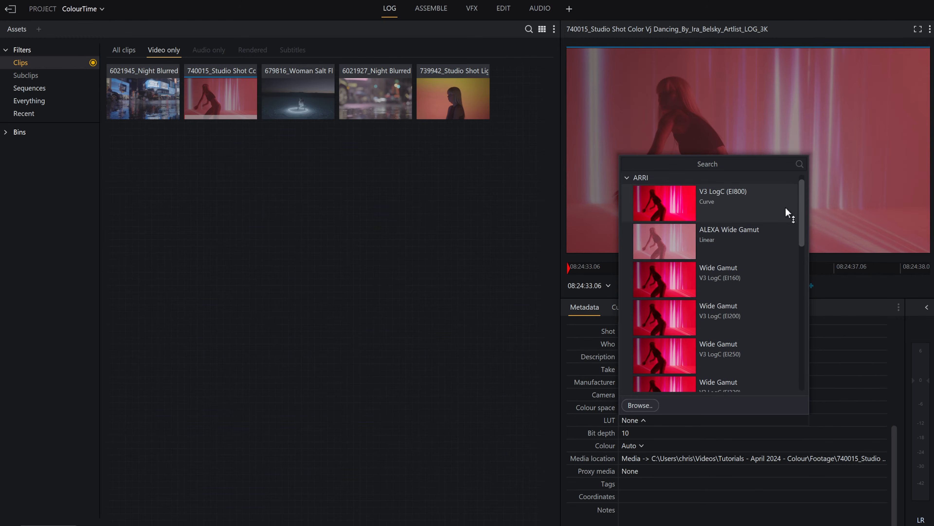
click(713, 280)
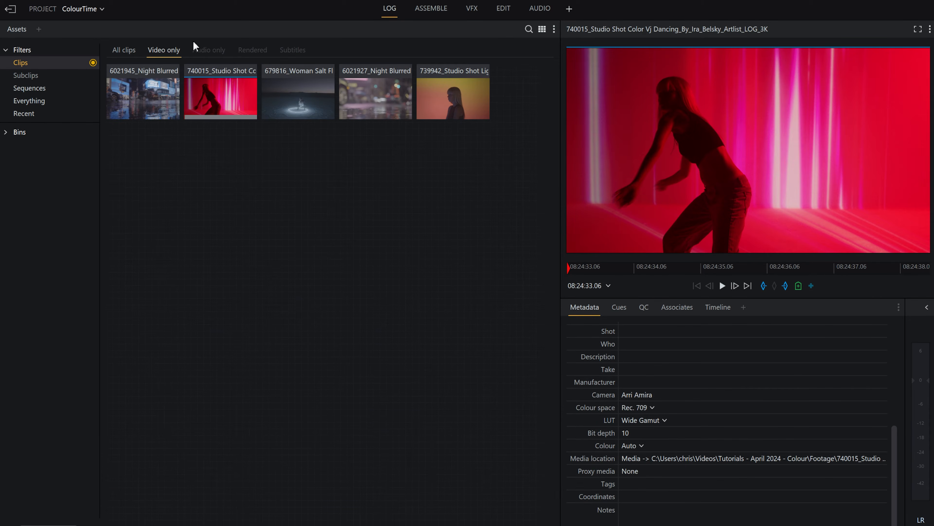
Return to the editing workspace and assign the ARRI Wide Gamut V3 LogC (EI160) LUT to the 739942_Studio Shot Light Color Posing clip
click(504, 10)
double_click(221, 133)
drag(187, 240, 171, 125)
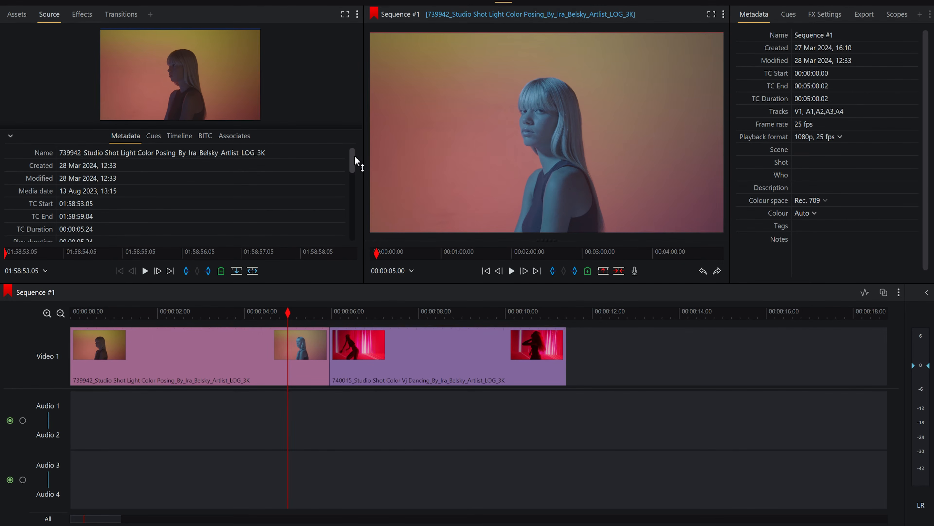
drag(351, 159, 342, 215)
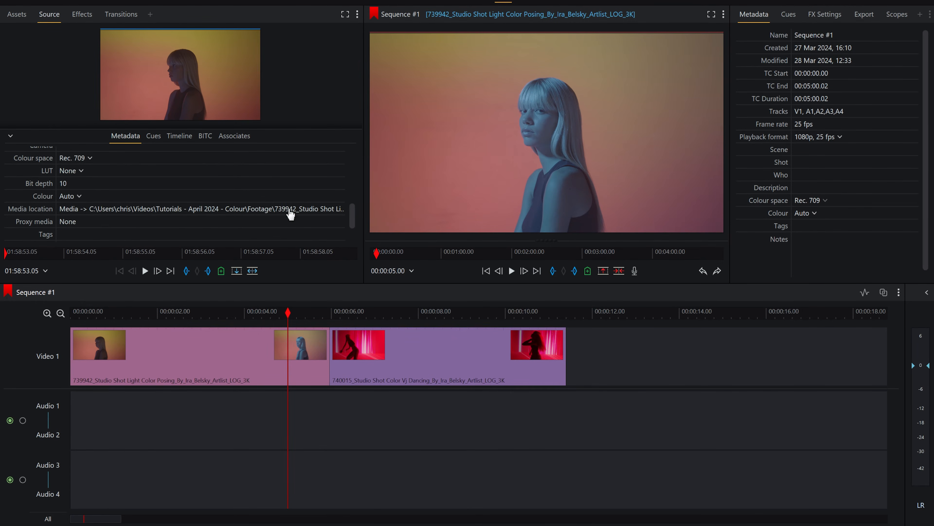
click(81, 172)
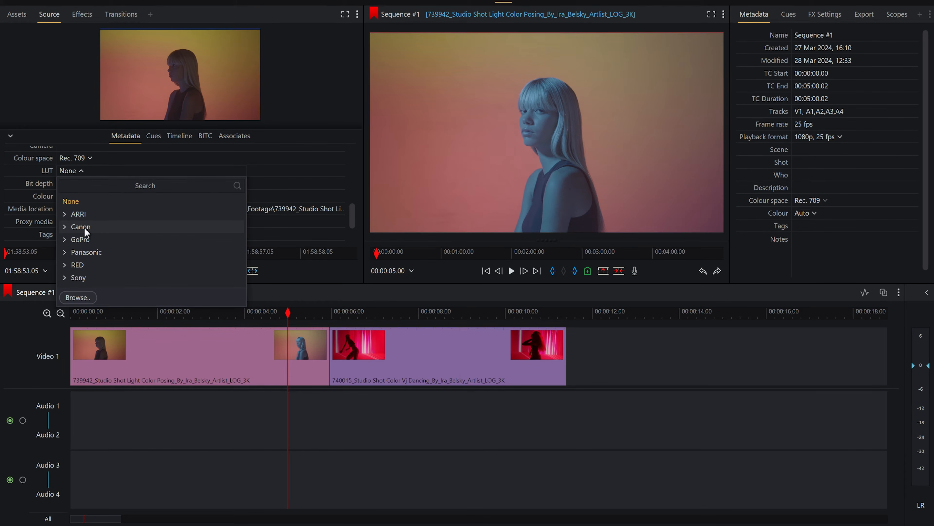
click(73, 215)
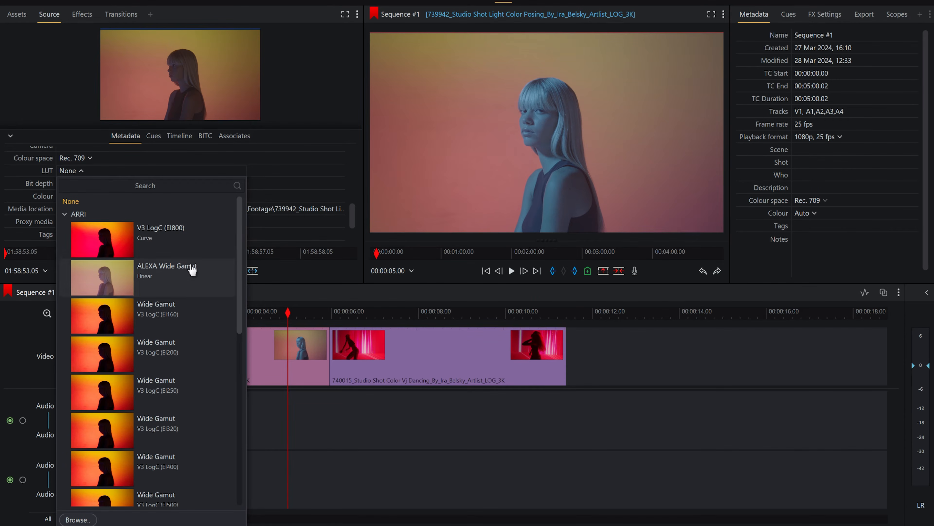
click(197, 319)
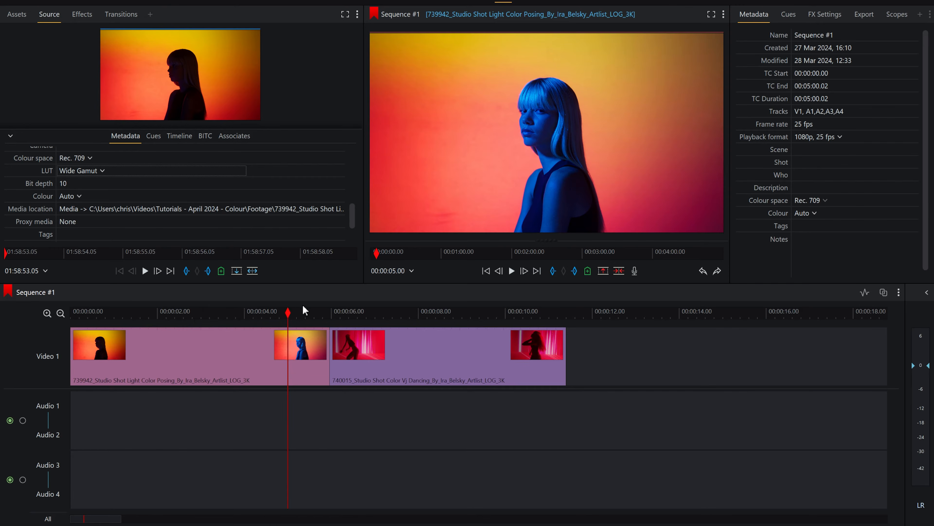
Play the sequence from its start to review both clips with their source LUTs
drag(288, 312, 29, 310)
key(space)
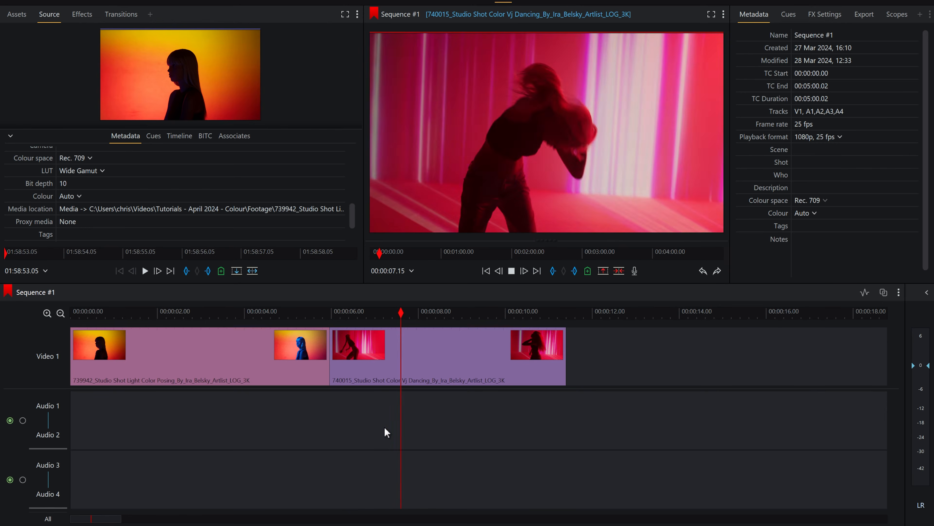
key(space)
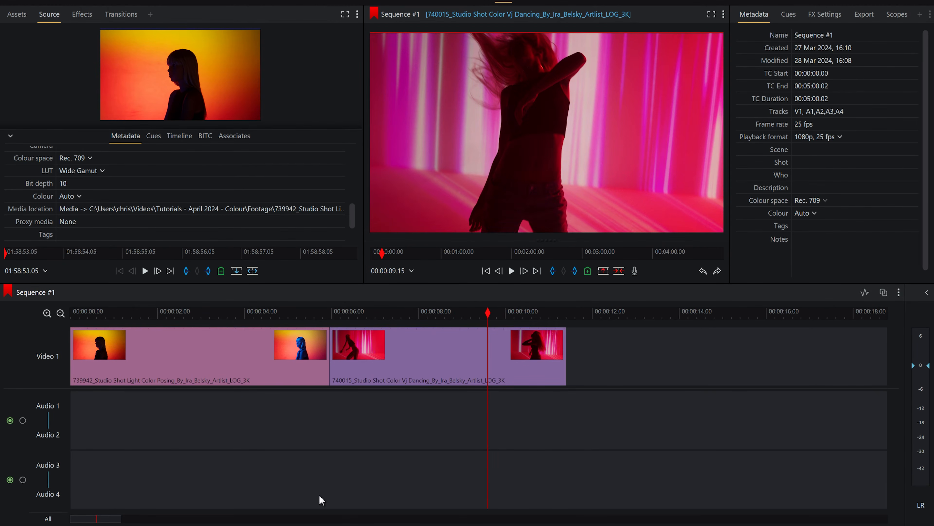
Set the source LUT of the 739942_Studio Shot Light Color Posing clip to None
click(207, 329)
click(79, 210)
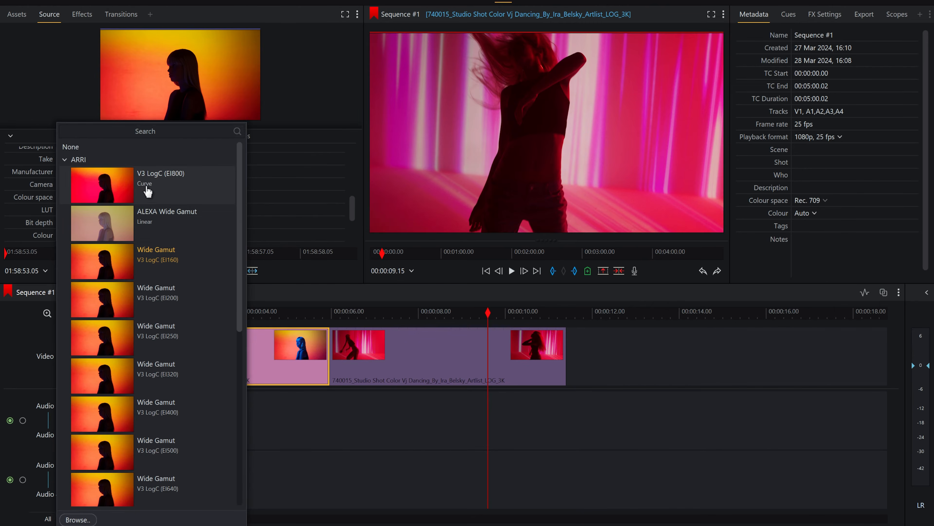
click(127, 149)
Open the 740015_Studio Shot Color Vj Dancing clip's source metadata and set its LUT to None
click(378, 333)
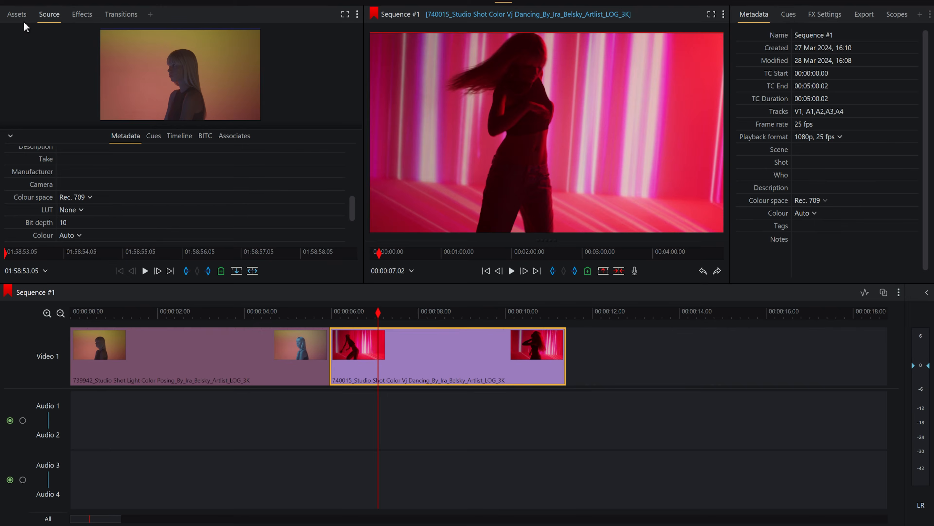
click(16, 14)
double_click(217, 78)
scroll(124, 163, down, 3)
scroll(125, 162, up, 4)
scroll(123, 190, down, 3)
scroll(124, 189, up, 3)
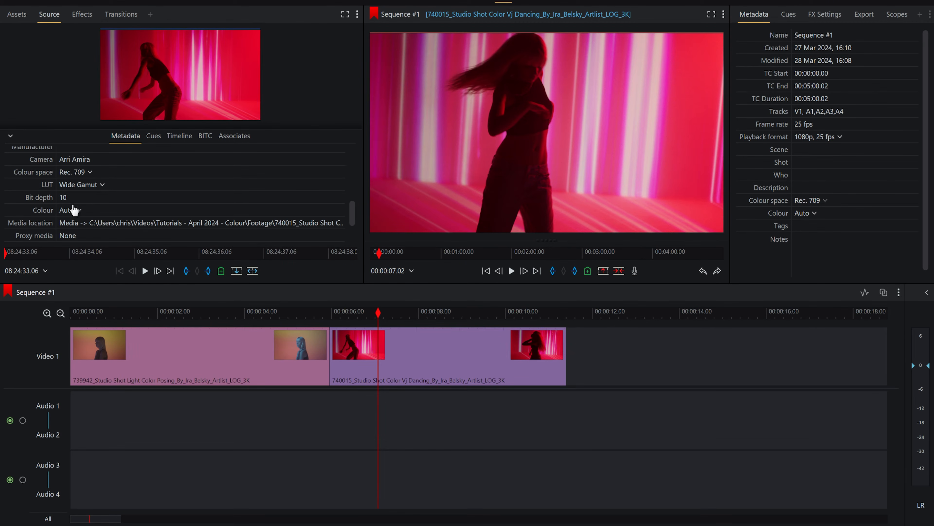
click(81, 185)
click(71, 138)
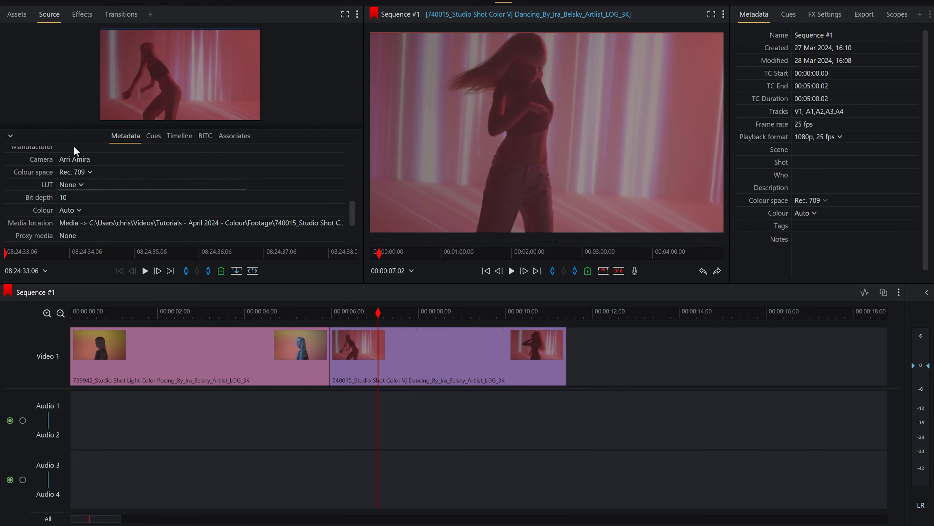
Enable the project's viewing LUT, set it to ARRI Wide Gamut V3 LogC (EI160), and preview it on both sequence clips
drag(336, 316, 295, 317)
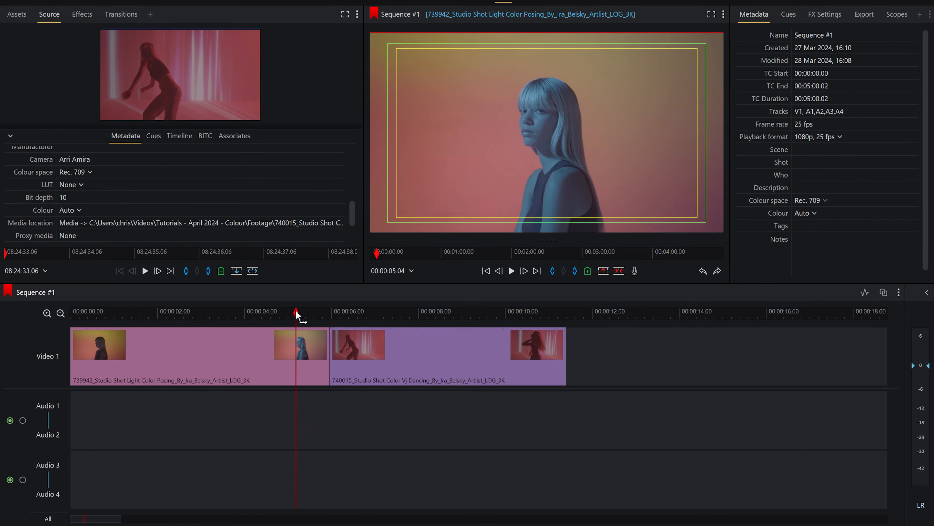
click(17, 15)
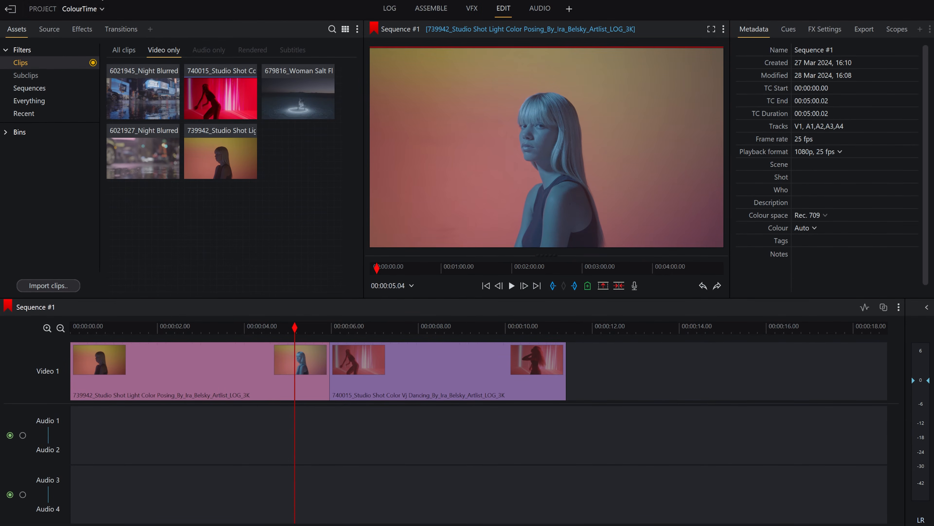
click(101, 11)
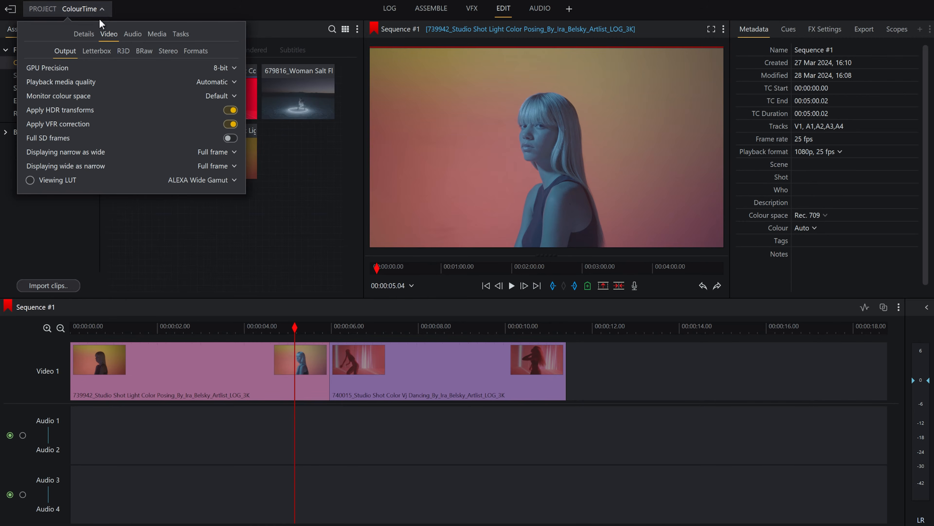
click(30, 180)
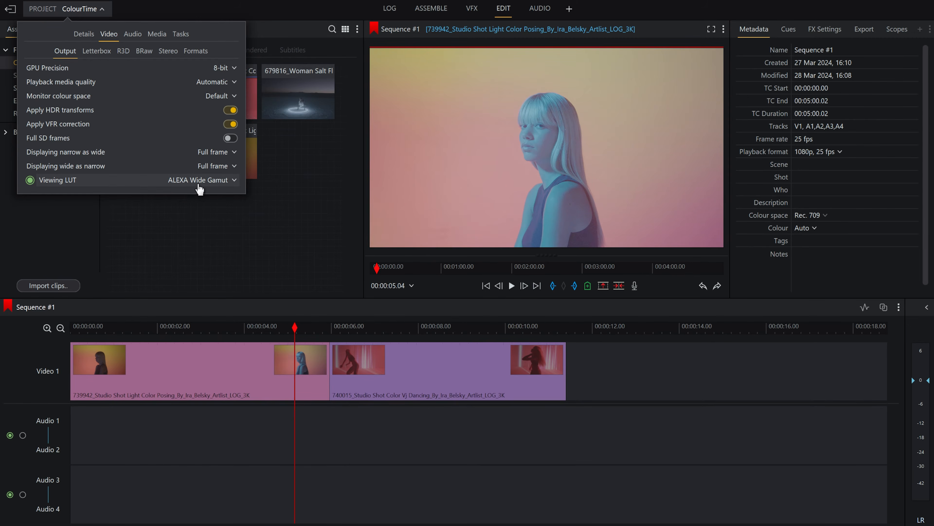
click(219, 181)
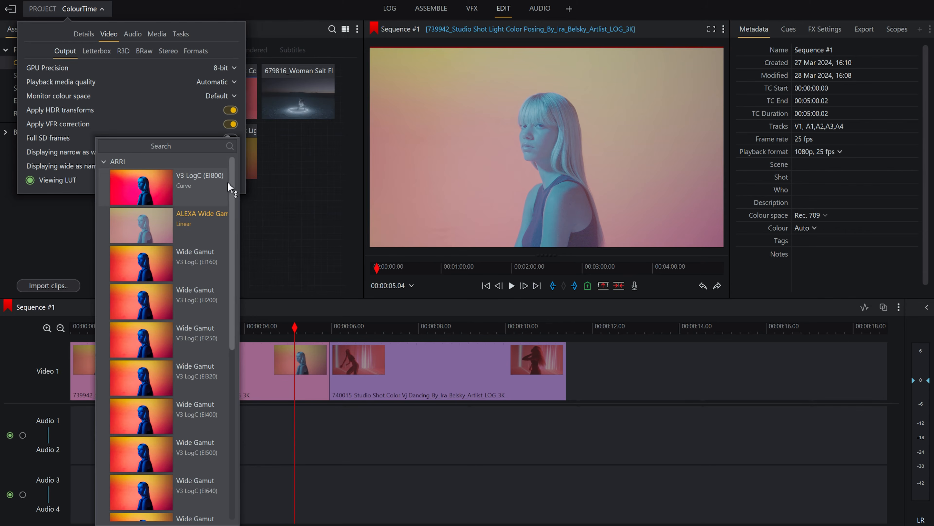
click(197, 269)
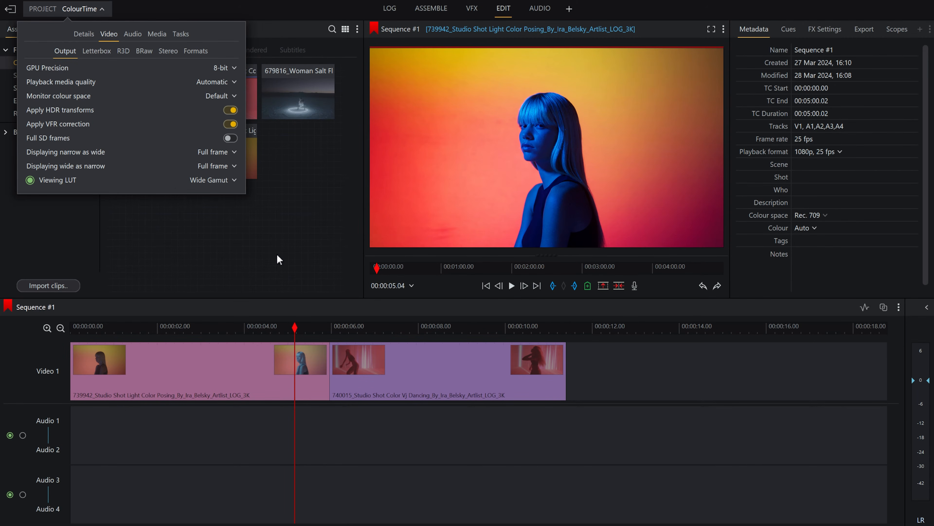
click(288, 329)
drag(288, 329, 403, 328)
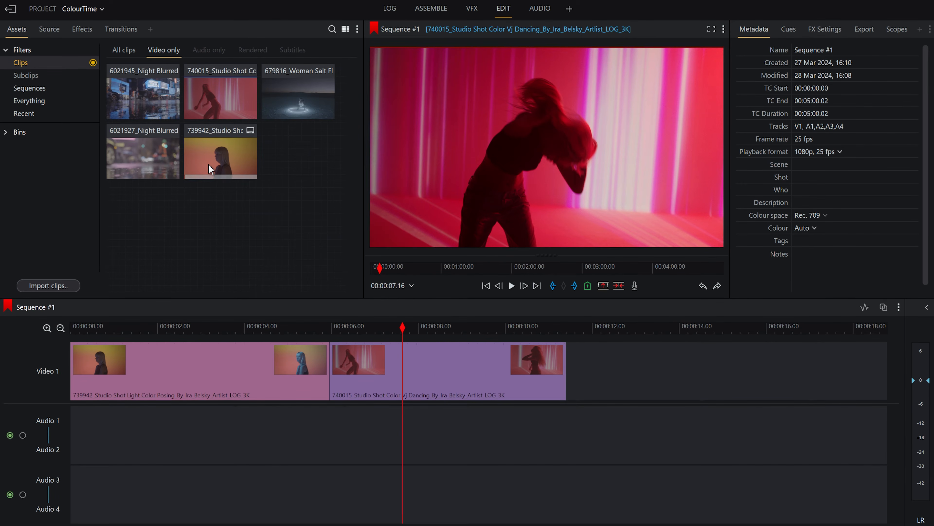
Set the export format to MP4 (H.264) and switch Use project viewing LUT on and back off
click(867, 32)
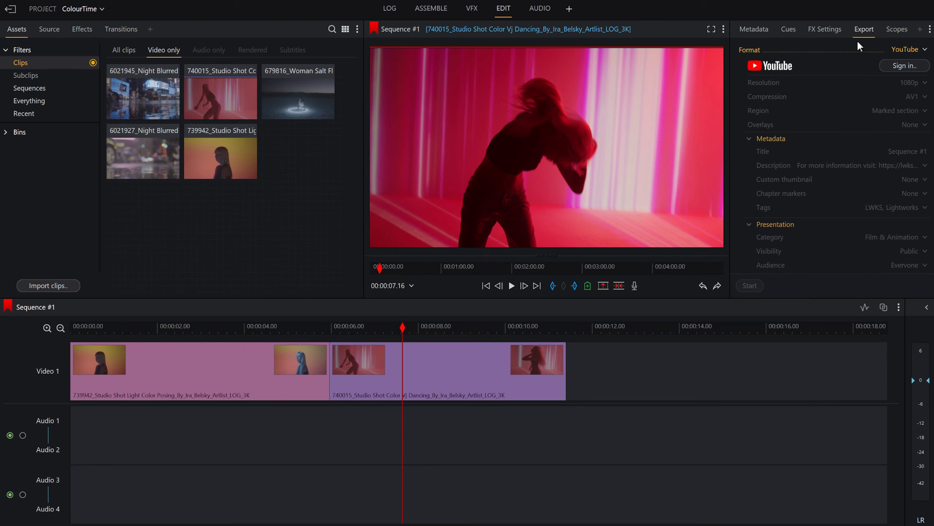
click(911, 55)
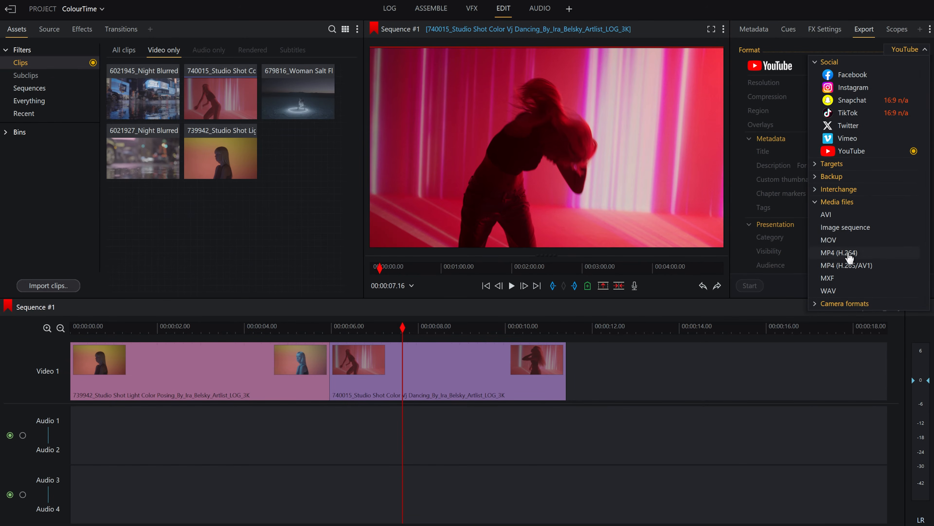
click(837, 255)
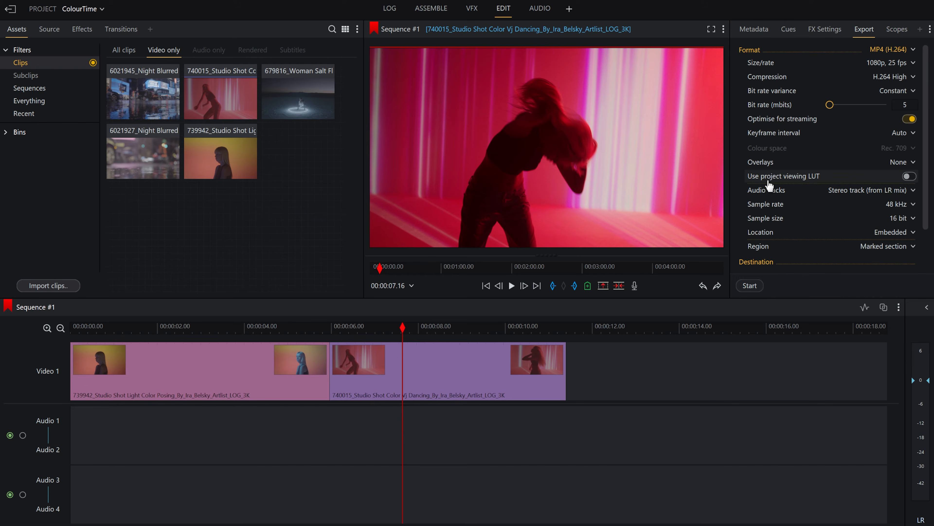
click(908, 178)
click(908, 176)
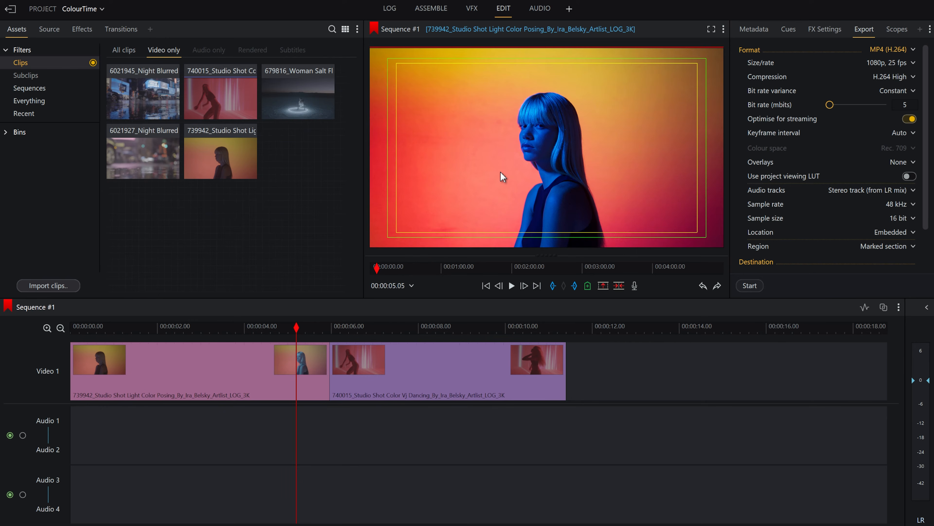
Select the first clip in the sequence and turn off the project's viewing LUT
click(279, 352)
click(102, 10)
click(35, 181)
click(221, 244)
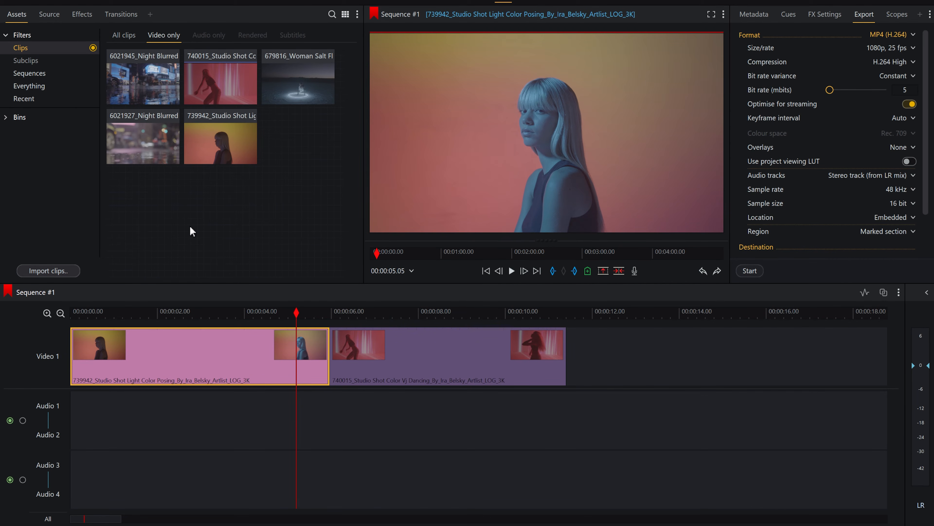
Try to apply the 3D LUT effect to the 740015_Studio Shot Color Vj Dancing clip in the sequence
click(88, 17)
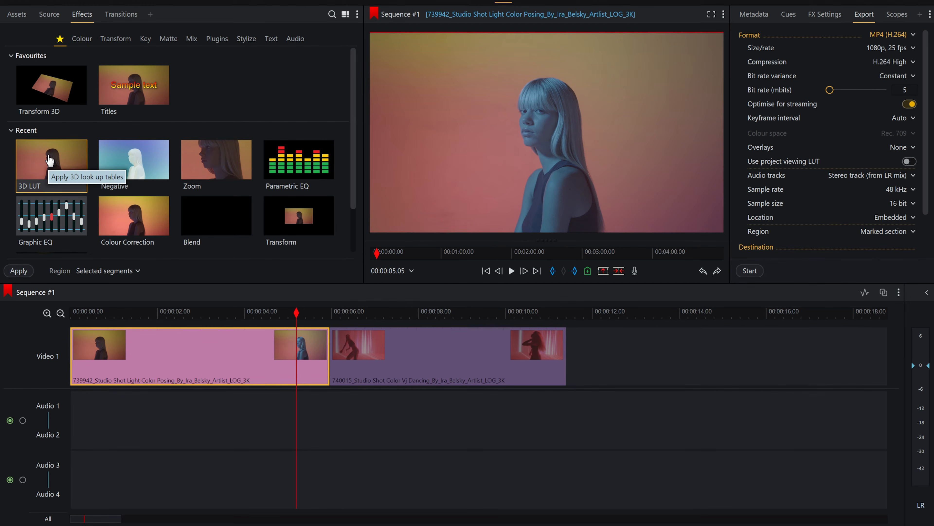
drag(48, 159, 562, 372)
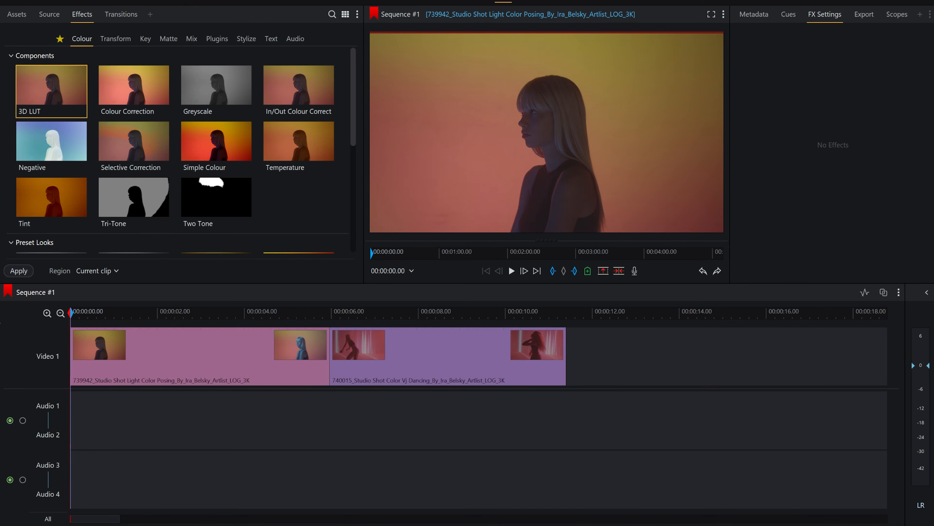
Mark the sequence from its start to the end of the second clip and apply the 3D LUT effect to the marked section
drag(74, 312, 564, 317)
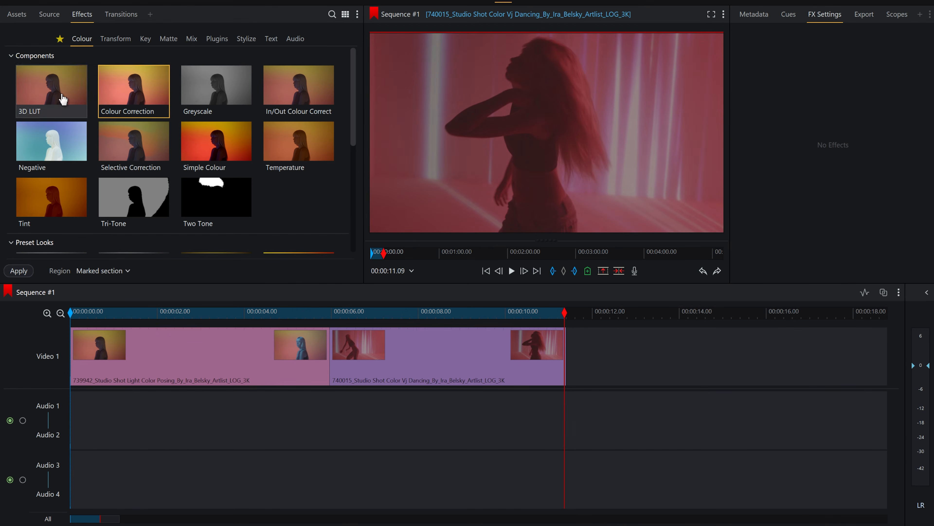
click(100, 271)
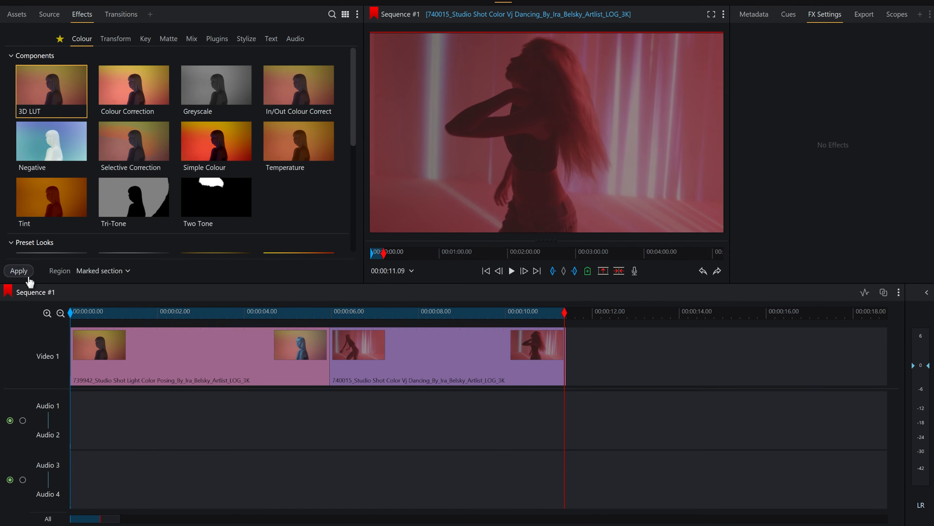
click(19, 271)
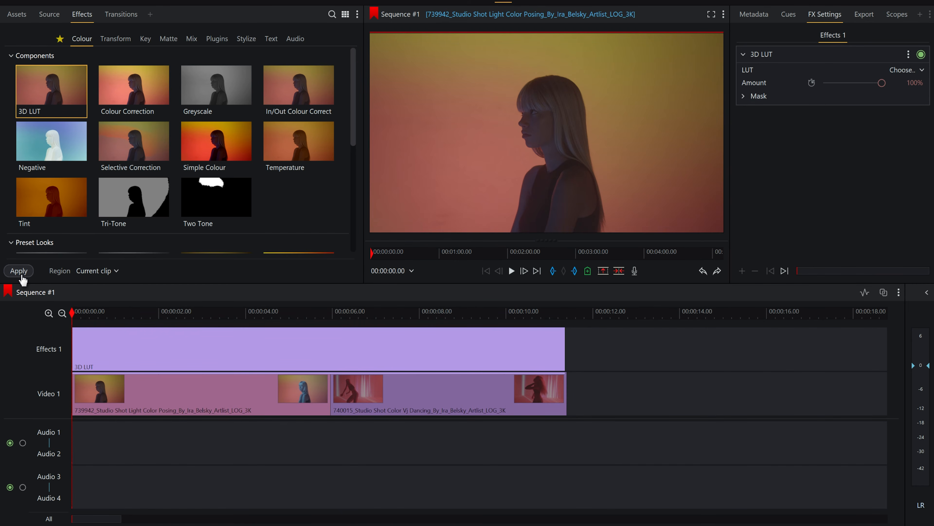
Set the LUT of the 3D LUT effect spanning both clips to ARRI Wide Gamut V3 LogC (EI160)
drag(565, 312, 268, 302)
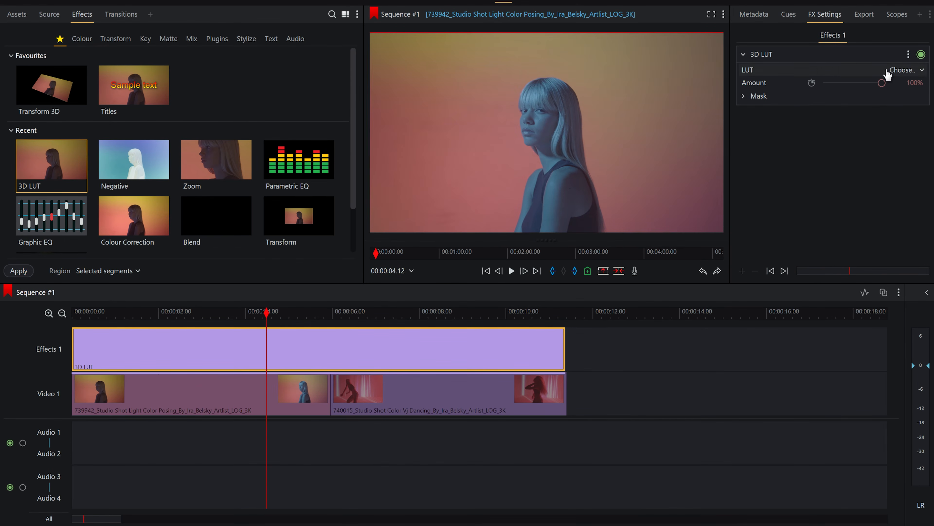
click(907, 72)
click(820, 103)
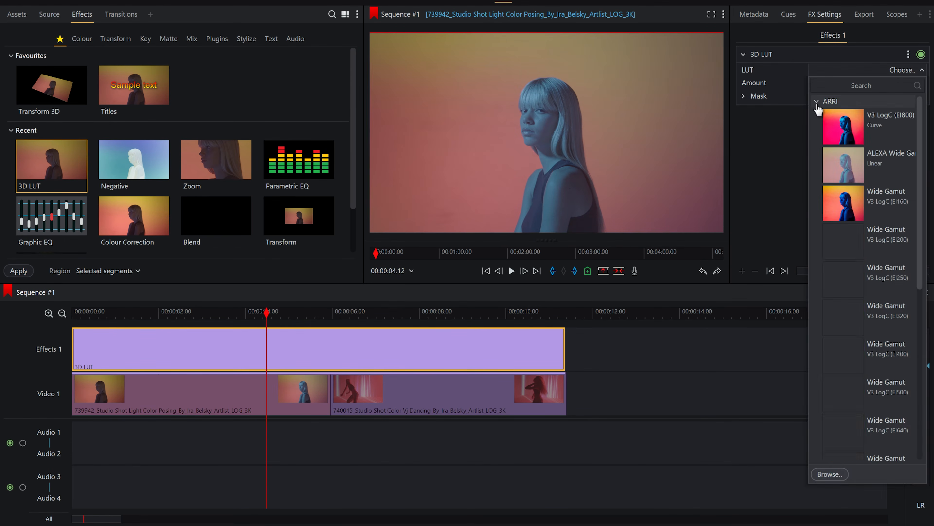
click(887, 213)
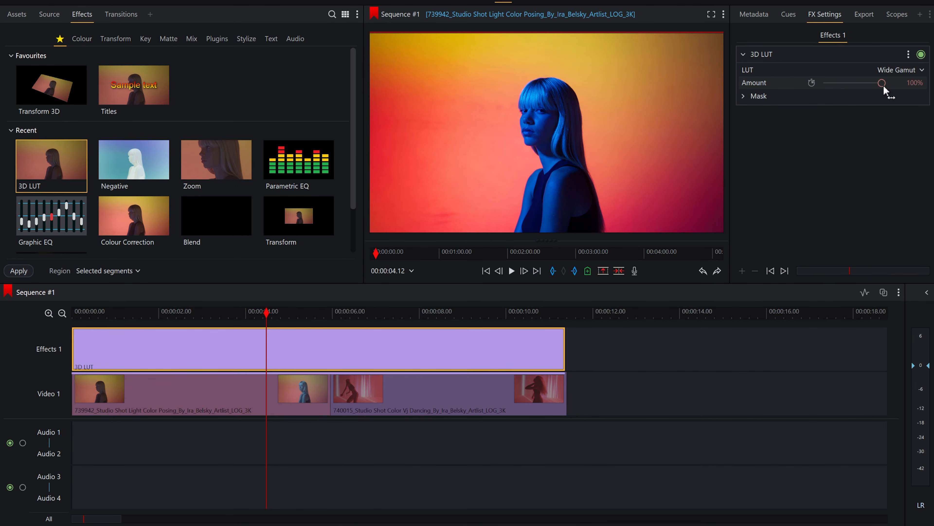
Try reducing the 3D LUT effect's amount to about 89% and preview the look on the second clip
mouse_move(882, 84)
mouse_down()
mouse_move(853, 85)
mouse_move(884, 84)
mouse_up()
drag(880, 89, 874, 89)
drag(267, 312, 313, 313)
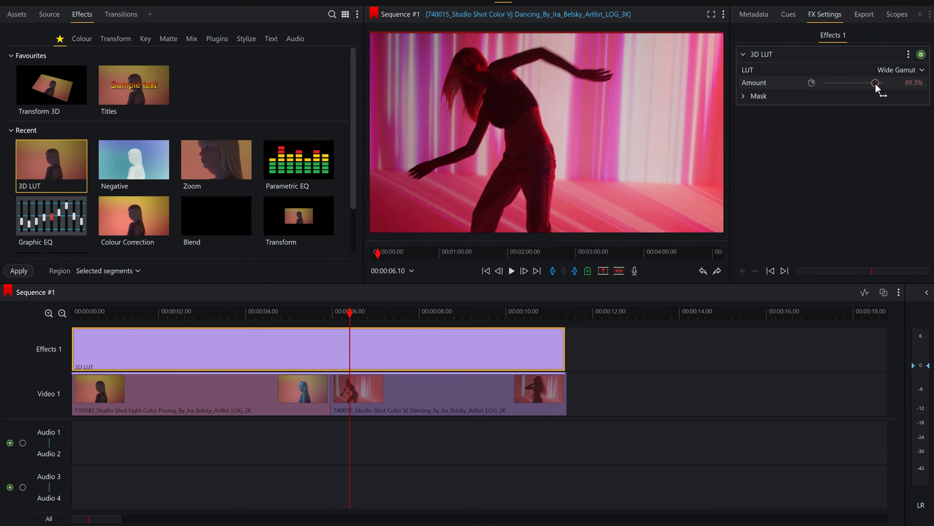
drag(328, 310, 366, 313)
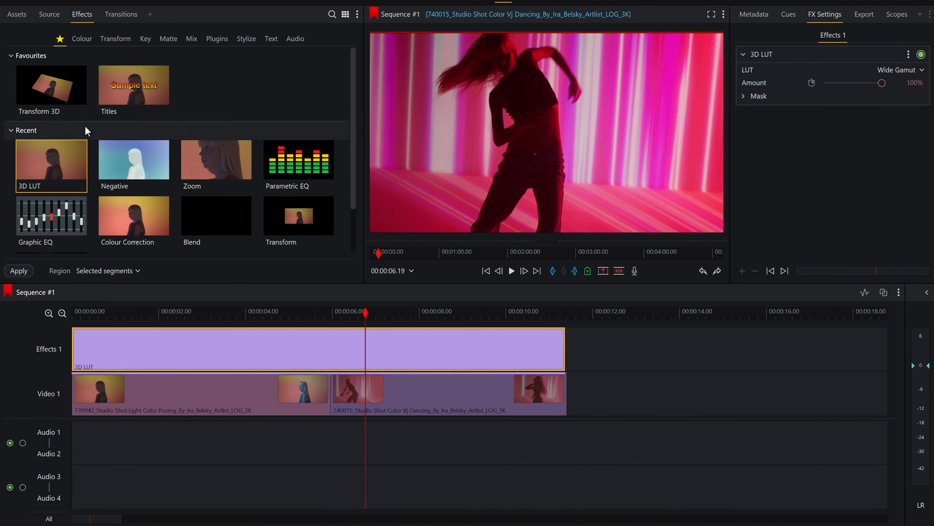
Append the 6021945_Night Blurred City Rain clip to the end of the sequence on the Video 1 track
click(23, 16)
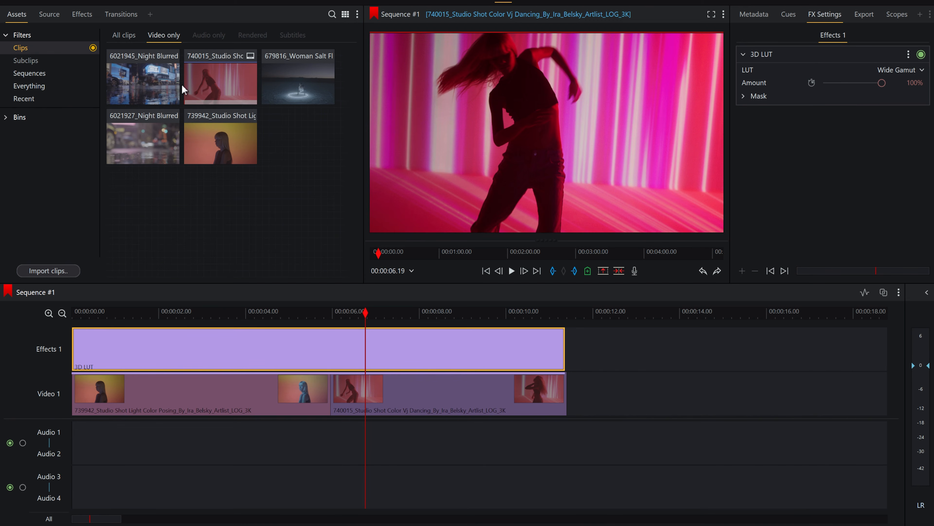
drag(132, 80, 570, 403)
Extend the 3D LUT effect segment partway over the third clip, preview it there, and trim it back to the second clip's end
click(549, 348)
drag(565, 348, 655, 336)
drag(588, 313, 609, 313)
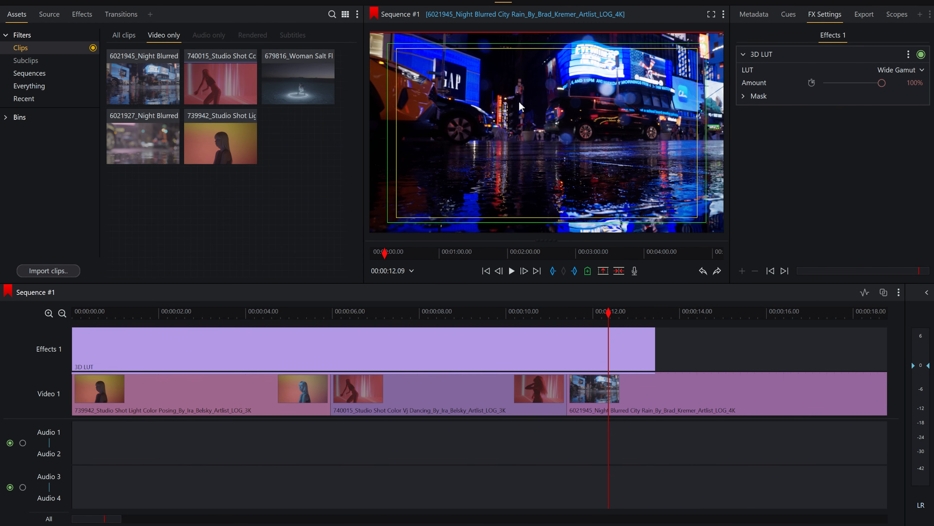
drag(655, 349, 566, 356)
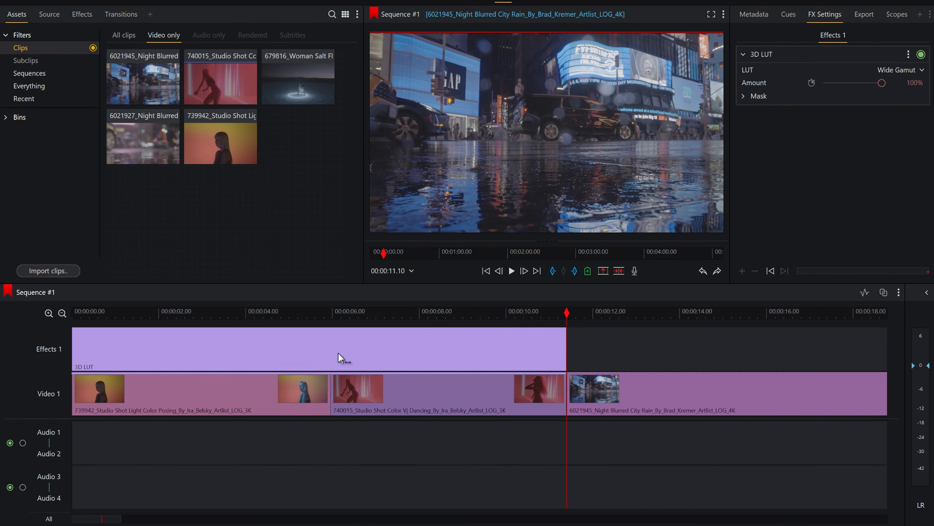
Apply the 3D LUT effect directly to the 6021945_Night Blurred City Rain clip in the sequence
click(596, 313)
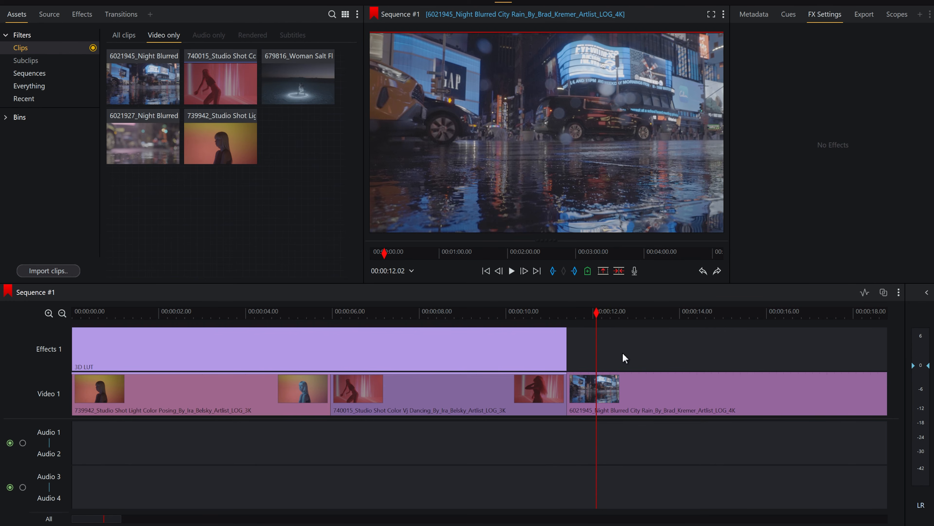
click(82, 15)
drag(55, 158, 621, 395)
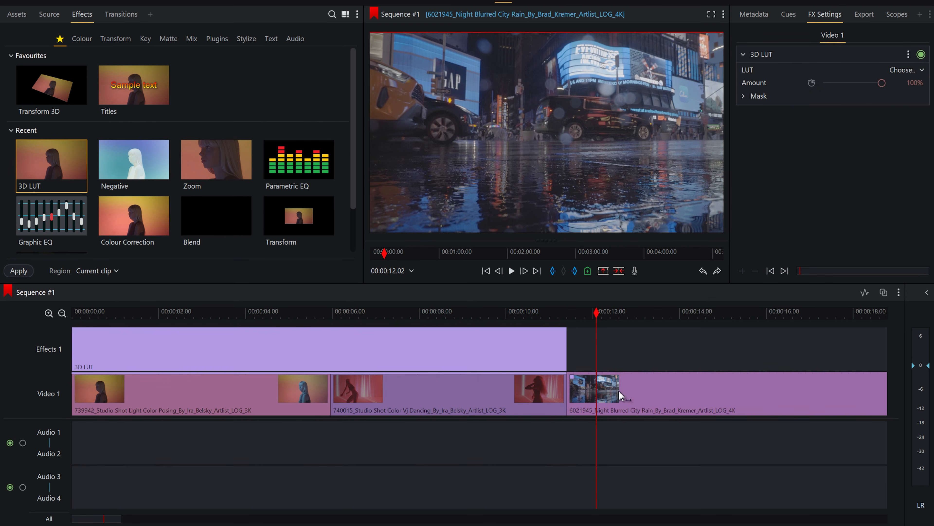
Set the third clip's LUT to Sony S-Log3, reduce its amount to about 67%, and preview the clip
click(904, 70)
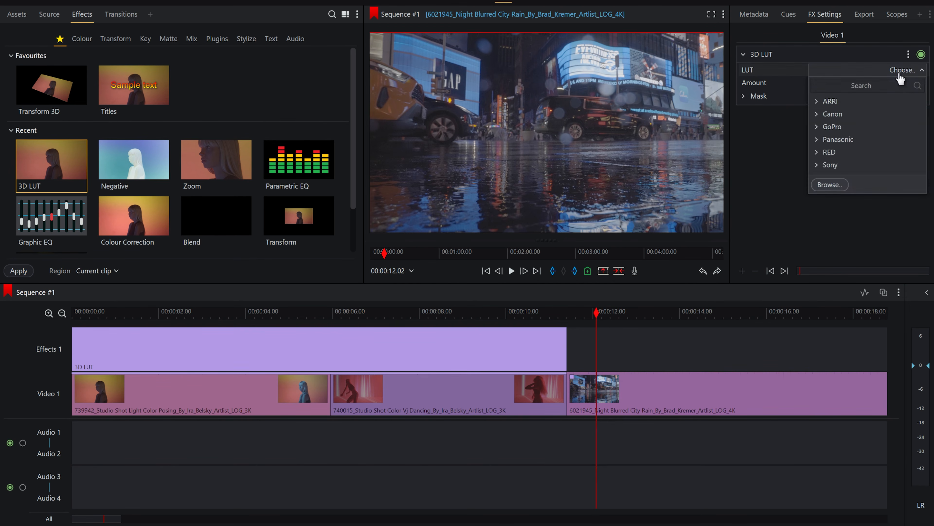
click(818, 167)
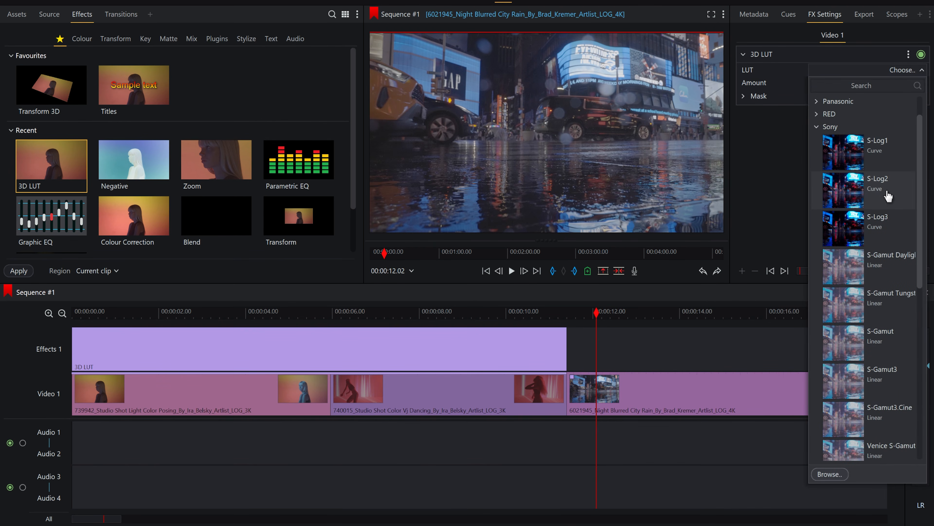
click(885, 223)
drag(882, 87, 863, 87)
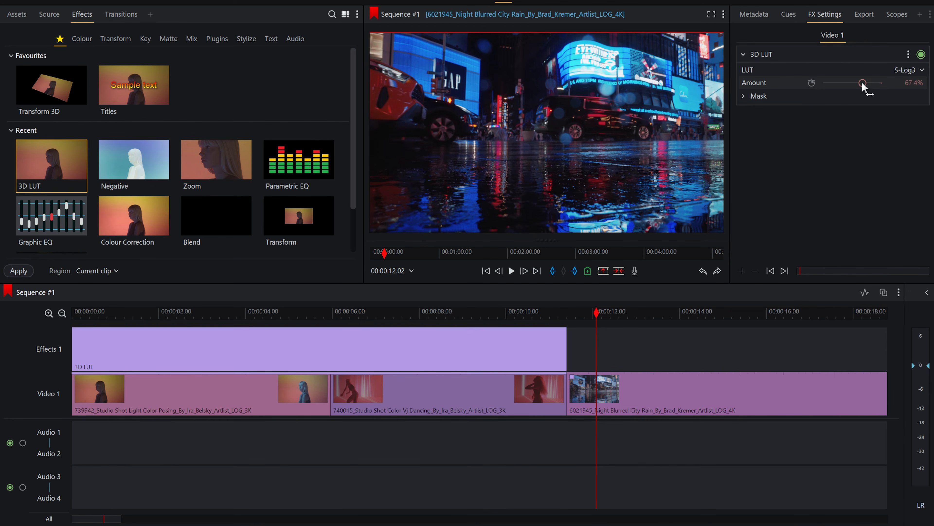
drag(595, 313, 598, 381)
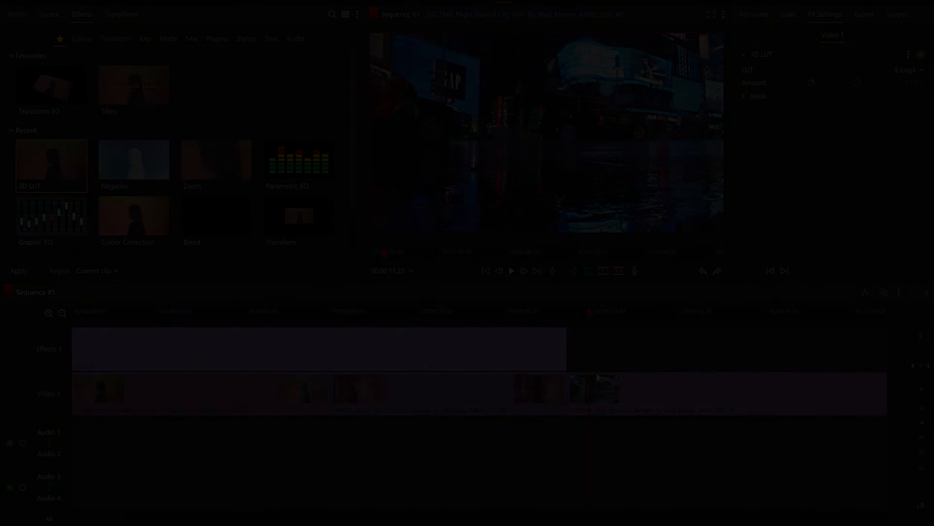